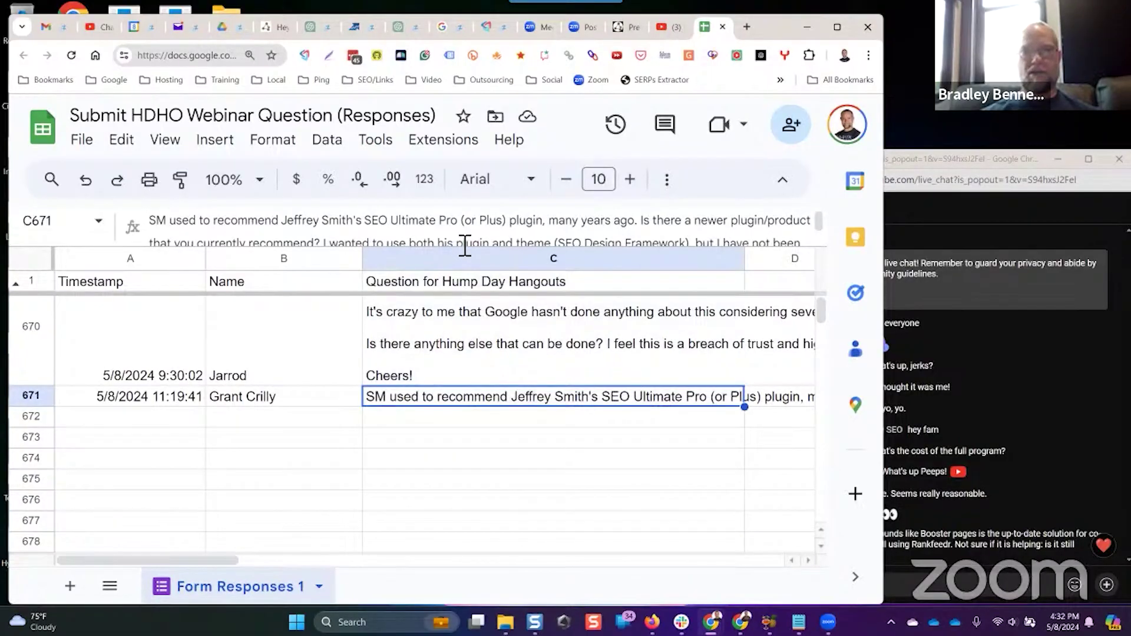
- Expand the formula bar to show C671's full replacement SEO plugin question, then select C671
drag(465, 248, 505, 325)
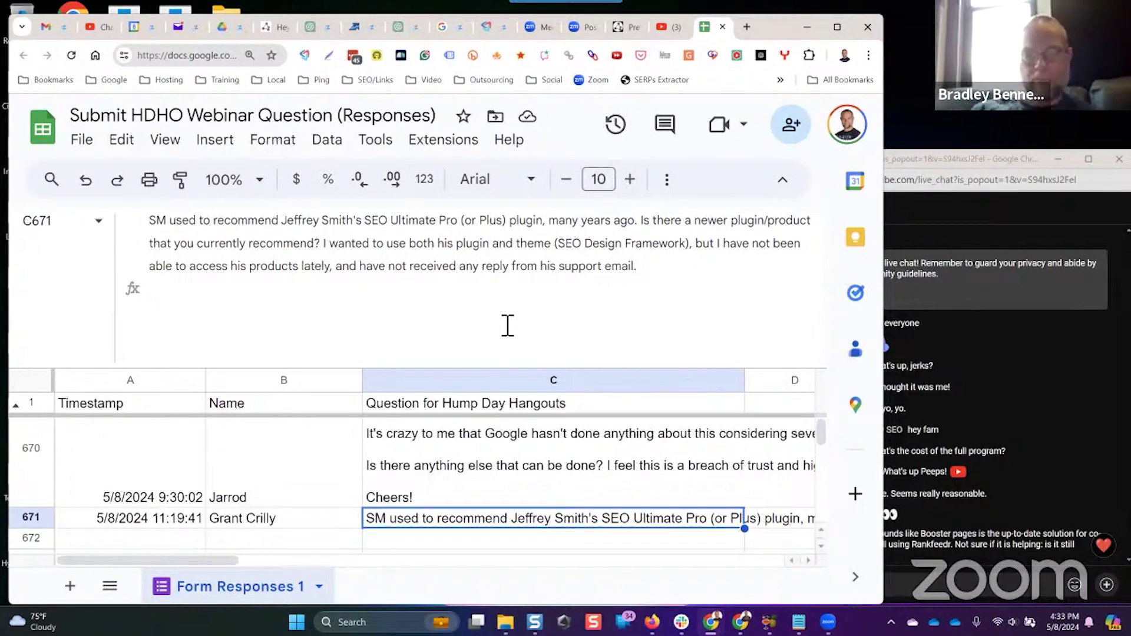
click(285, 253)
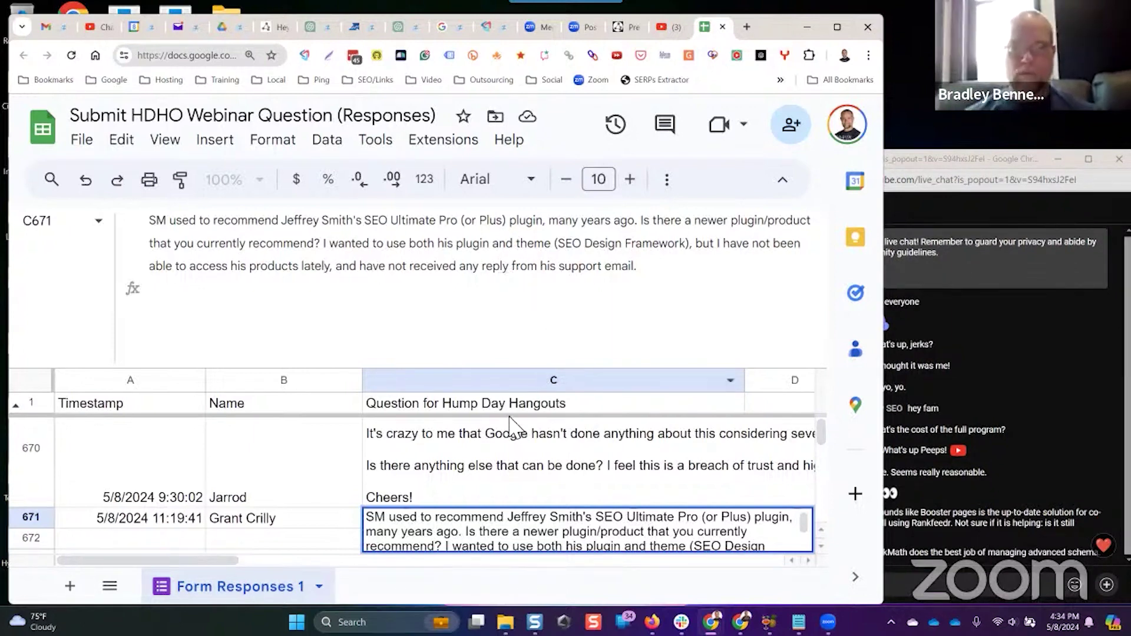
click(353, 486)
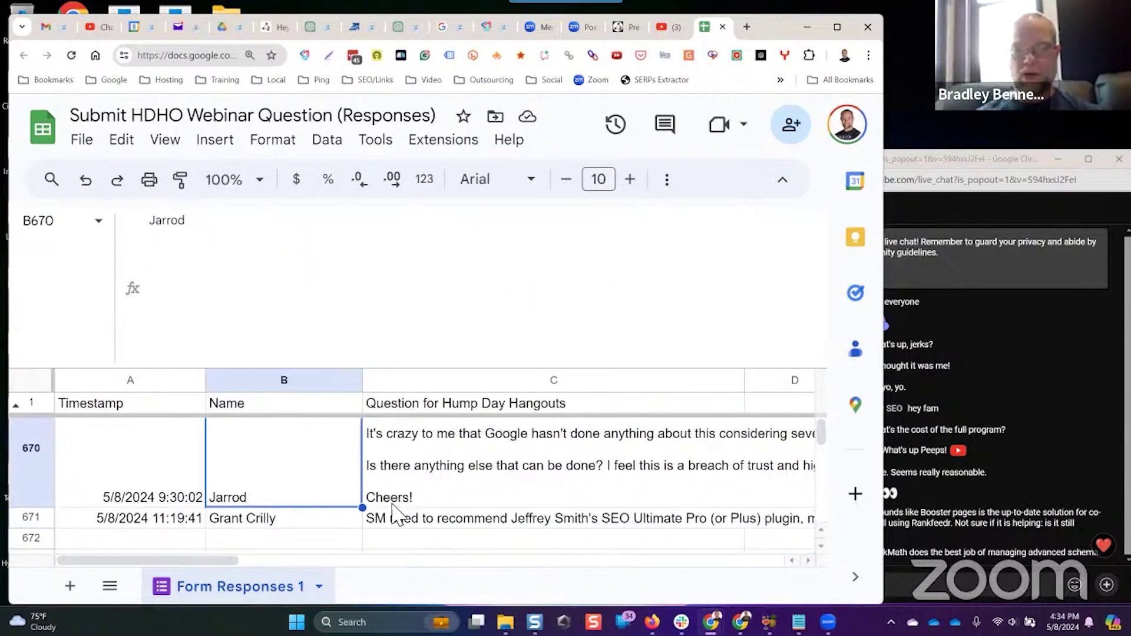
click(399, 521)
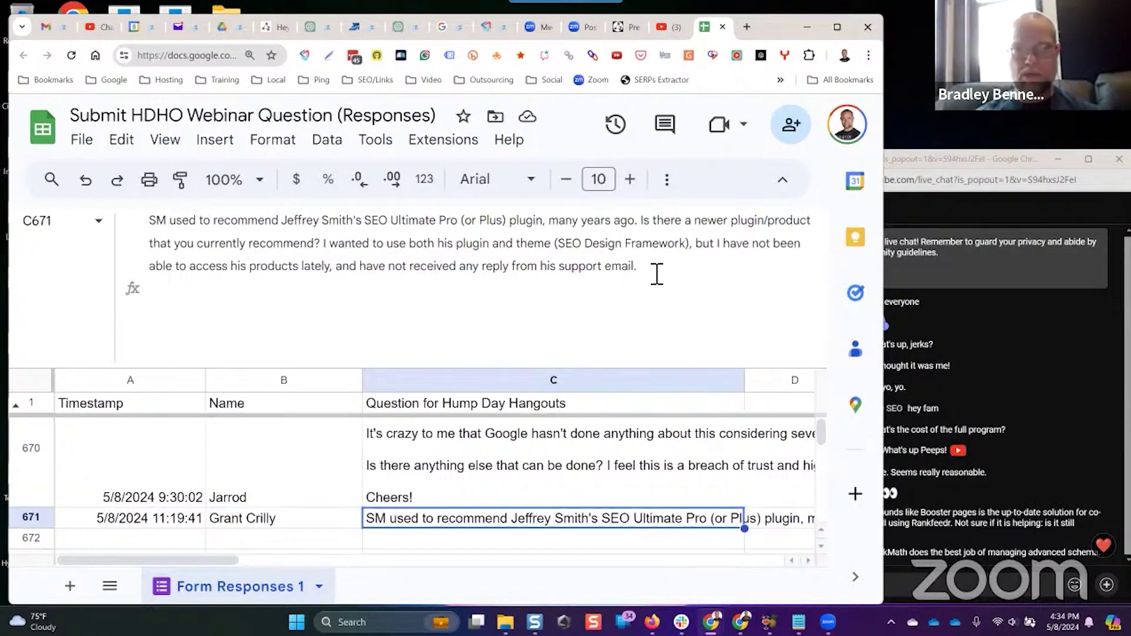